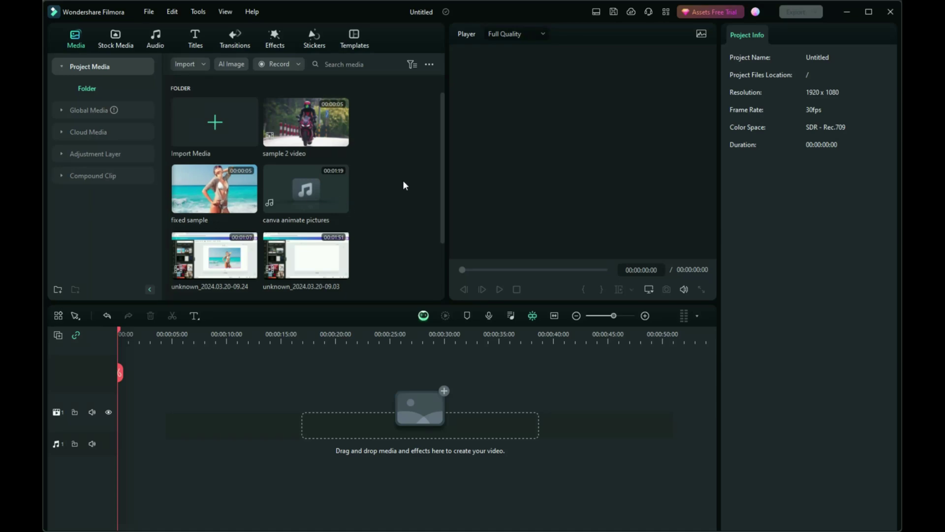
- Place fixed sample, sample 2 video and the unknown_2024.03.20-09.24 clip in sequence; add the voiceover and ES_Garabato LoFi beneath
scroll(403, 181, "down", 2)
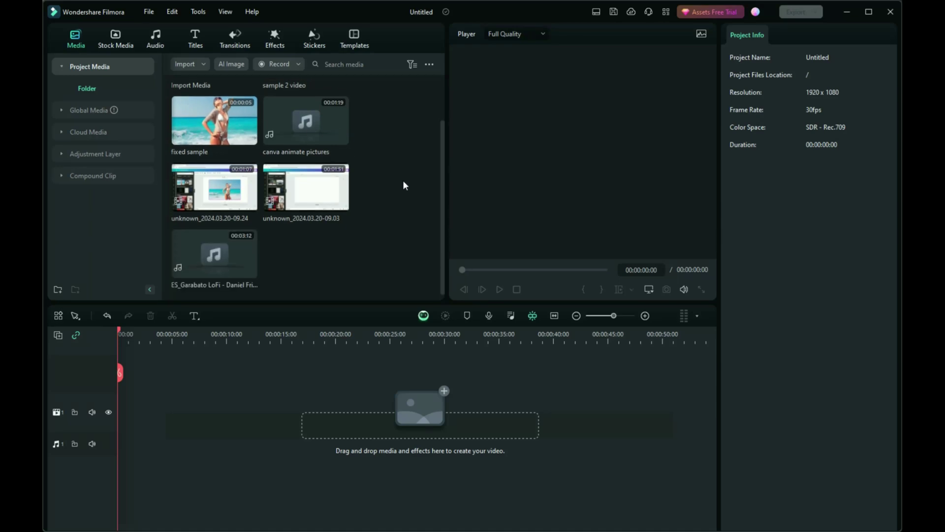
scroll(403, 185, "up", 2)
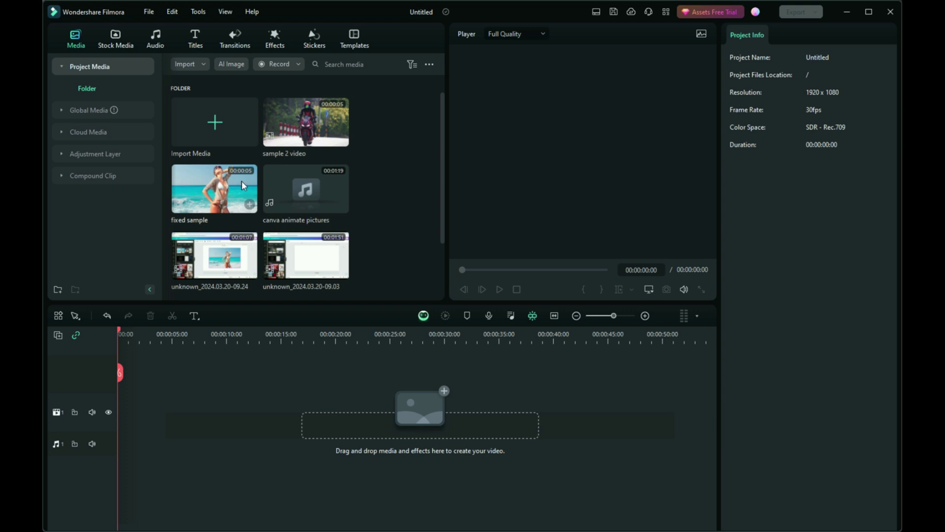
left_click_drag(209, 188, 118, 432)
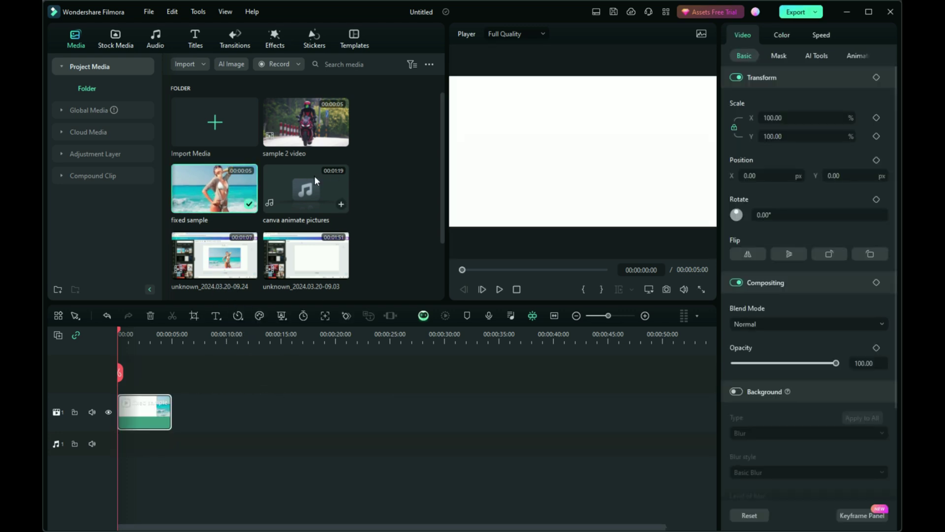
left_click_drag(300, 117, 178, 423)
scroll(305, 197, "down", 2)
left_click_drag(215, 187, 197, 413)
left_click_drag(321, 114, 141, 443)
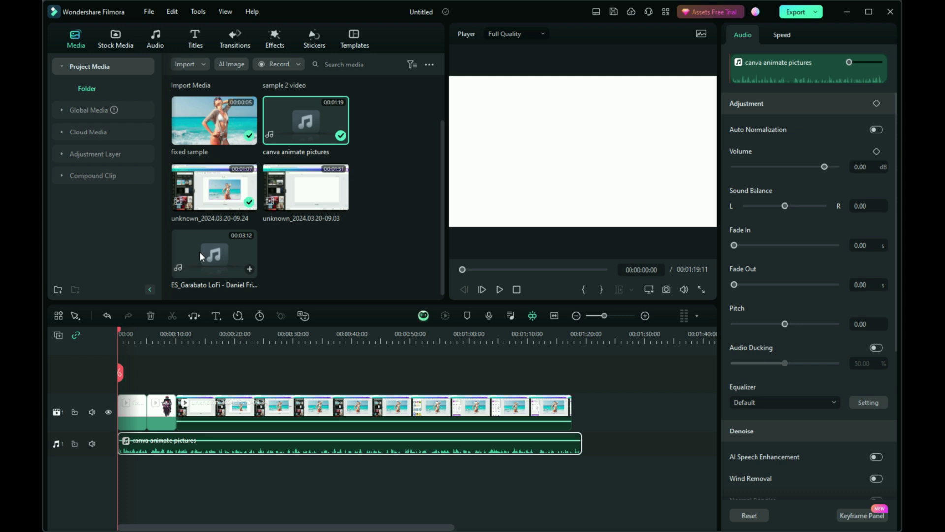
left_click_drag(212, 254, 133, 462)
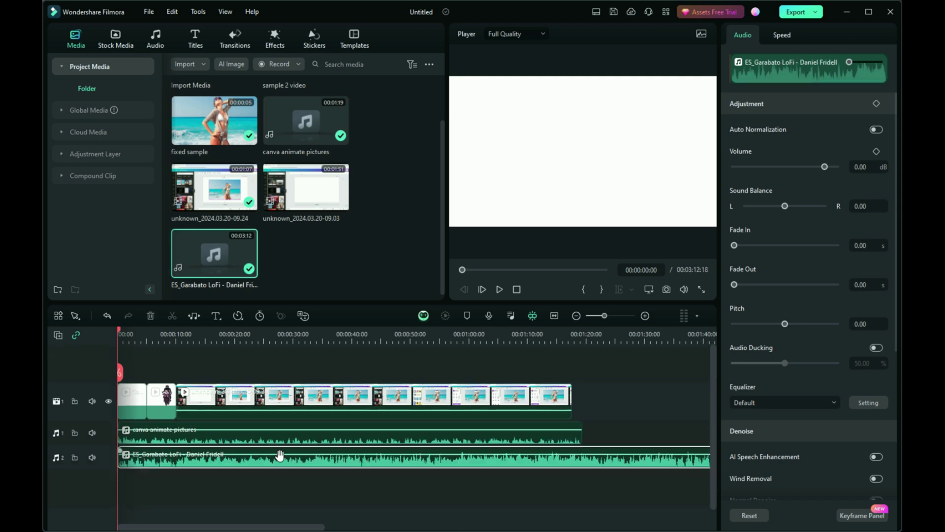
- Lower the LoFi background music volume to about -11.62 dB and play back to review the timing
left_click_drag(280, 458, 279, 459)
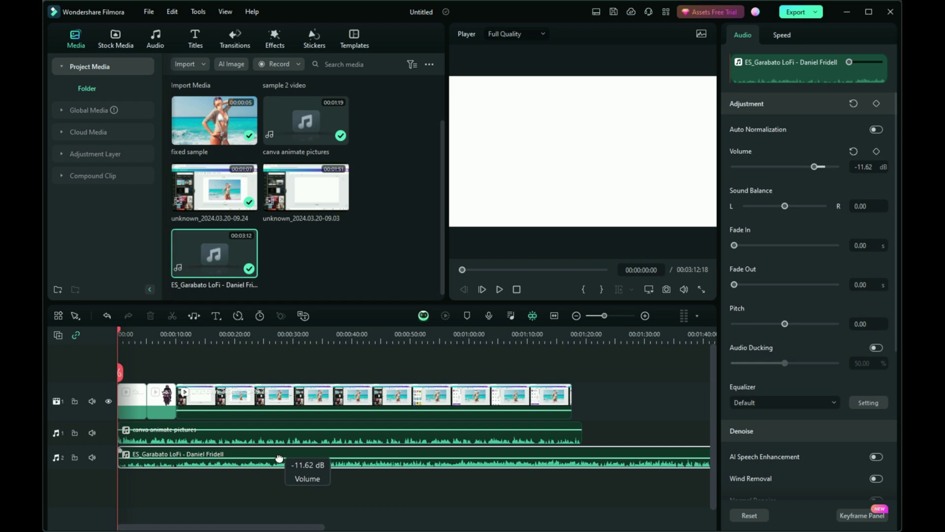
left_click_drag(280, 458, 279, 456)
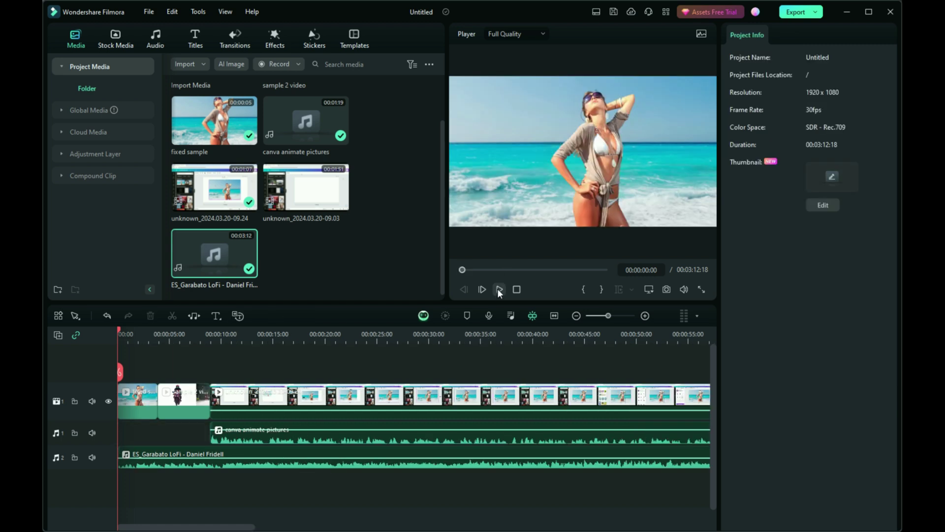
left_click(499, 290)
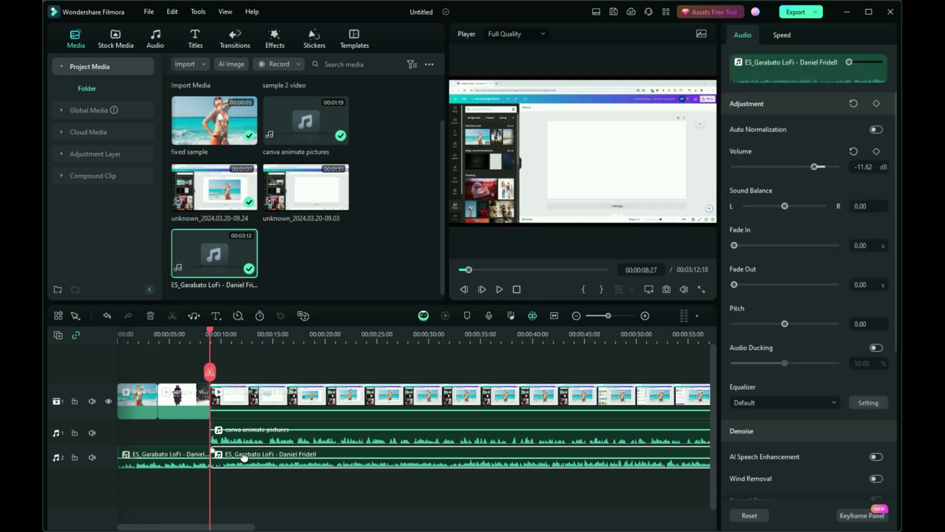
- Split the music where the tutorial starts, fade out the intro part, and set the later part to -32.25 dB with 0.98 s fade-in
left_click_drag(244, 458, 244, 462)
left_click(162, 458)
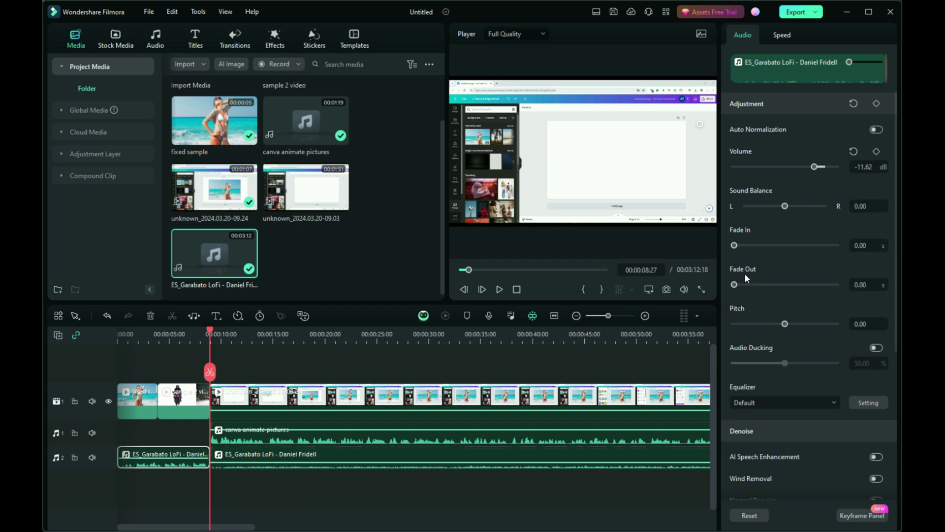
left_click_drag(737, 285, 737, 286)
left_click(259, 452)
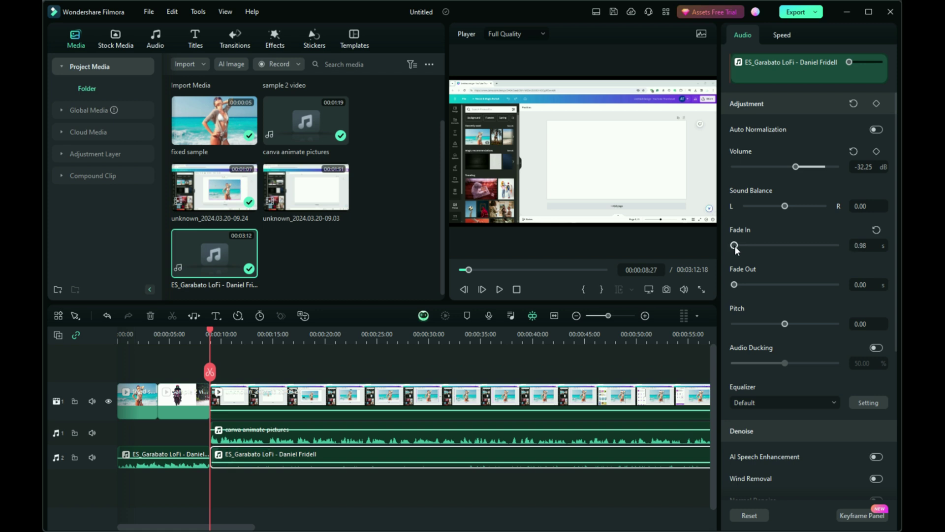
left_click(501, 291)
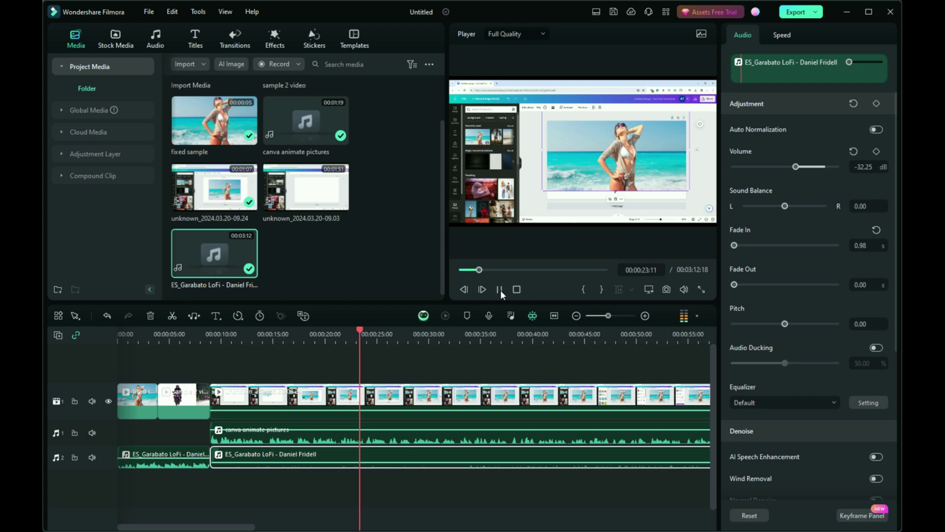
left_click(499, 289)
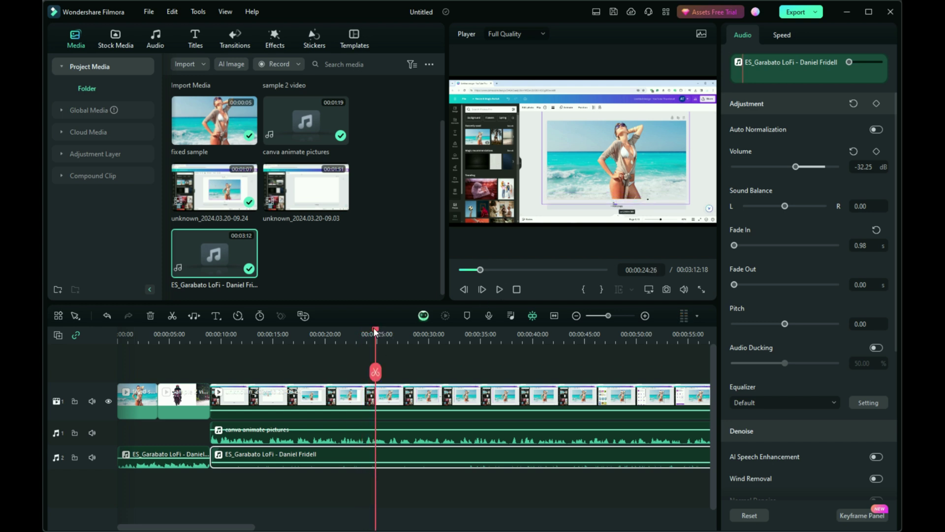
left_click_drag(377, 329, 368, 333)
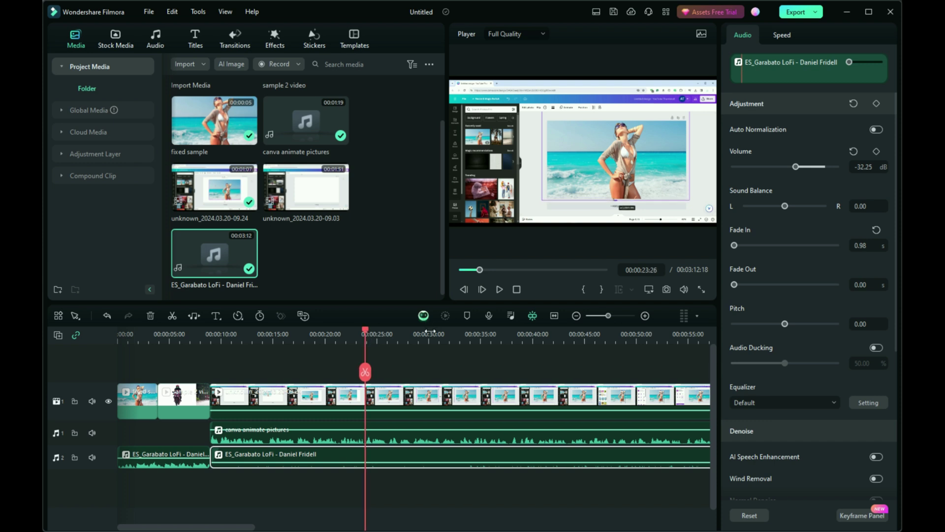
- Cut the canva animate pictures voiceover near 24 s and drag its first part to the timeline start
scroll(506, 326, "up", 3)
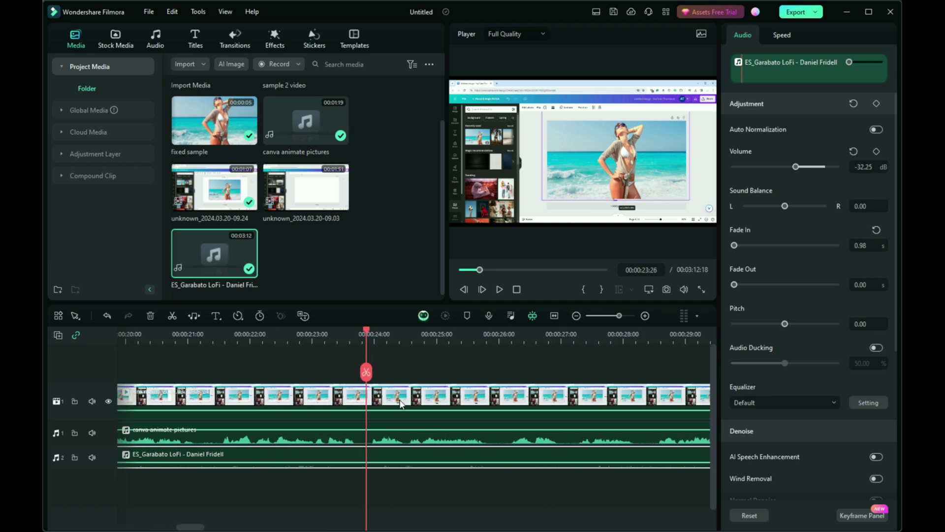
left_click(356, 440)
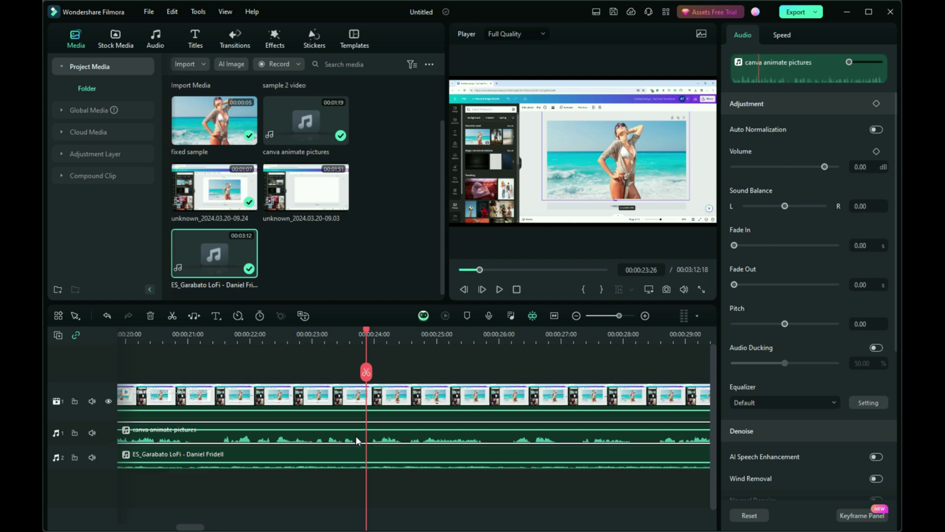
left_click(367, 372)
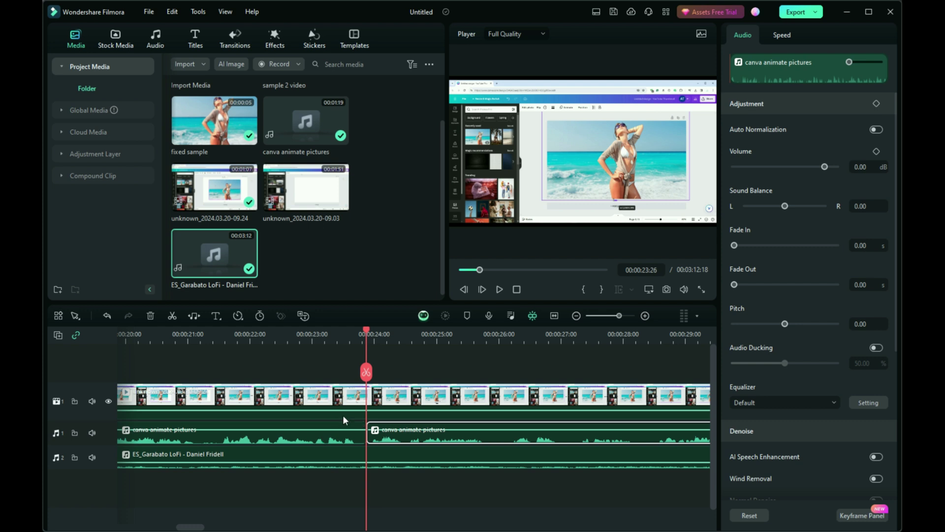
scroll(477, 336, "down", 4, "ctrl")
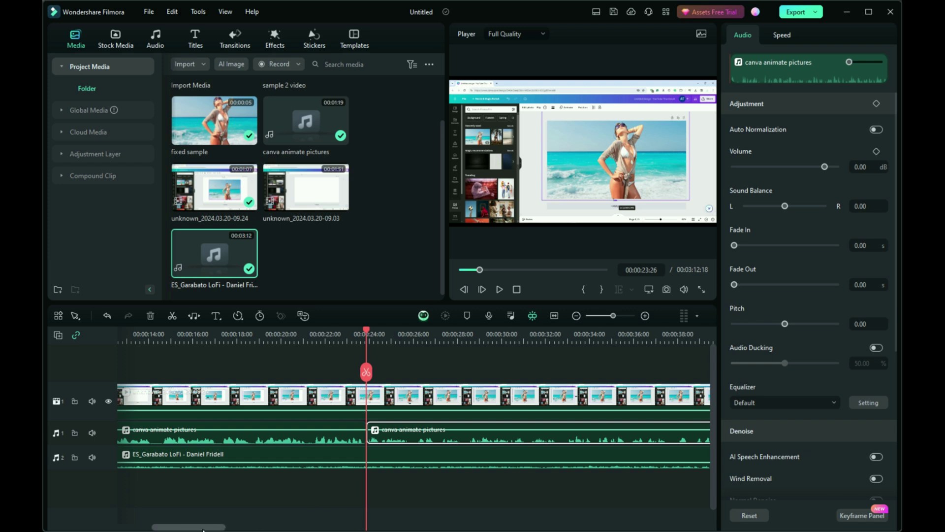
left_click_drag(203, 529, 170, 528)
left_click_drag(406, 429, 207, 437)
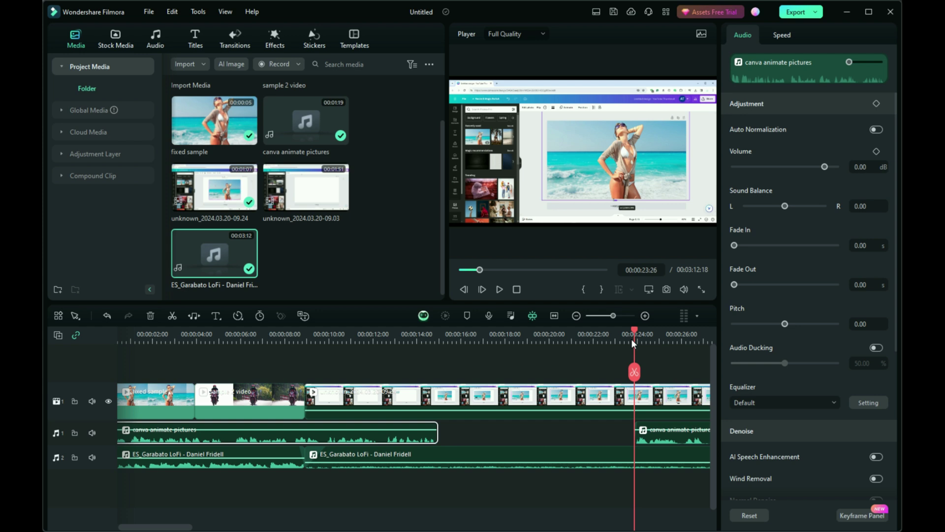
left_click_drag(637, 329, 49, 474)
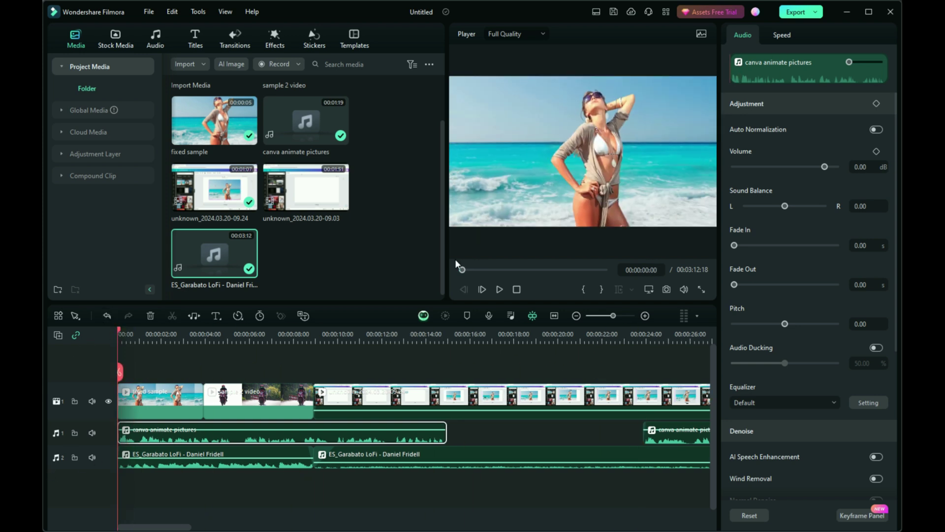
left_click(497, 289)
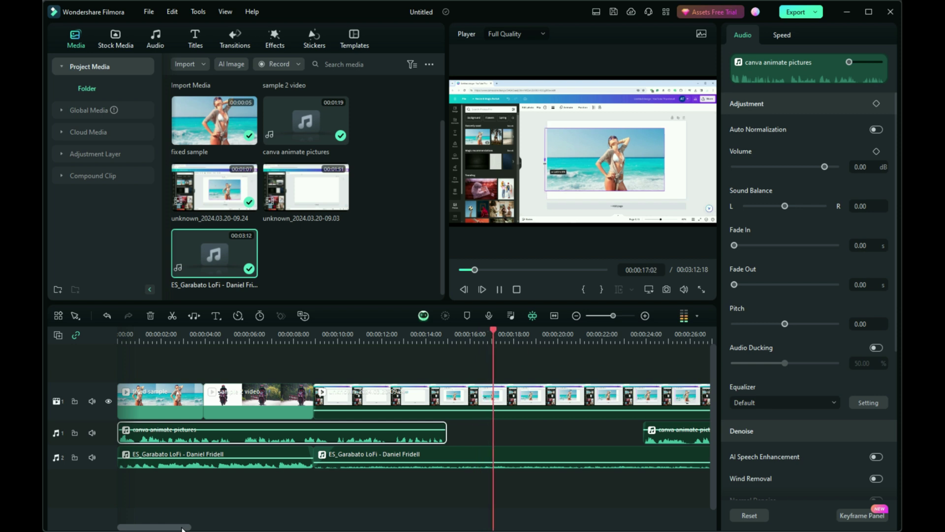
- Drag the second voiceover part about 8-9 seconds earlier to around 15.5 s, then replay from 10 s to check sync
left_click(500, 289)
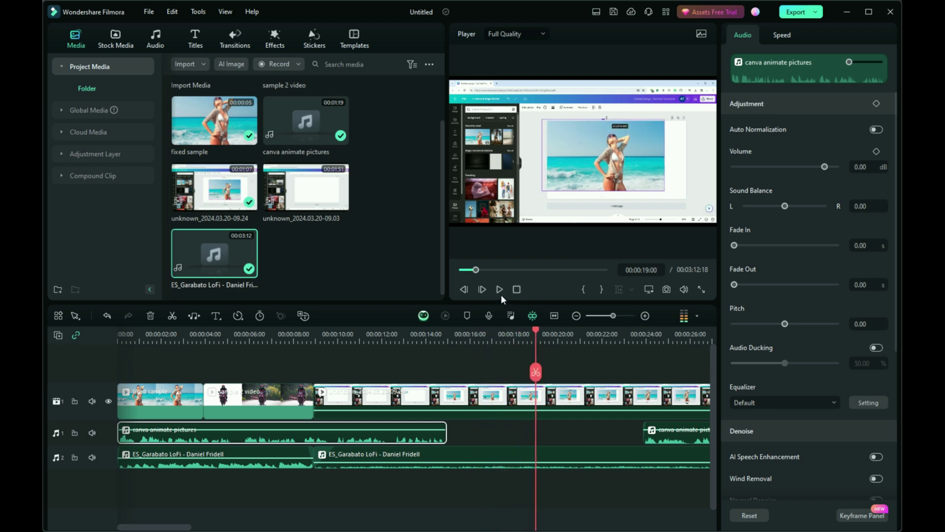
left_click_drag(675, 438, 474, 433)
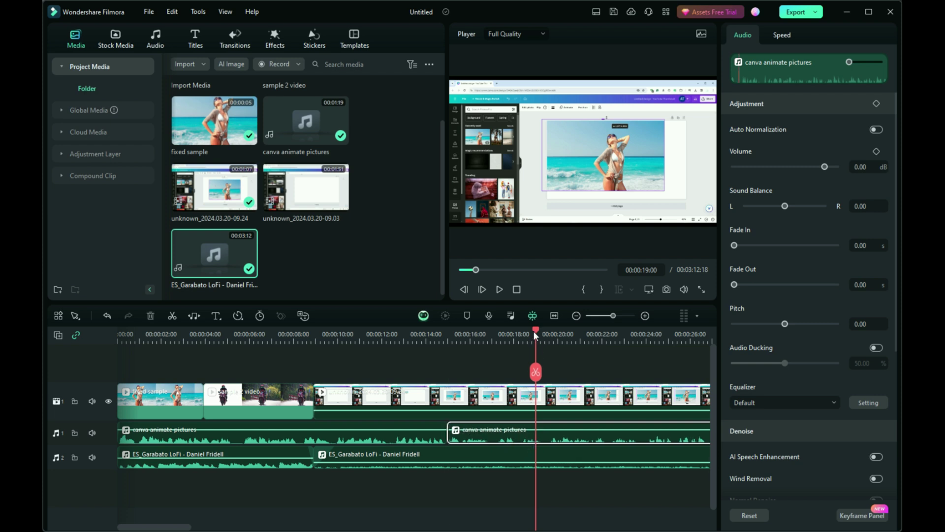
left_click_drag(535, 330, 354, 335)
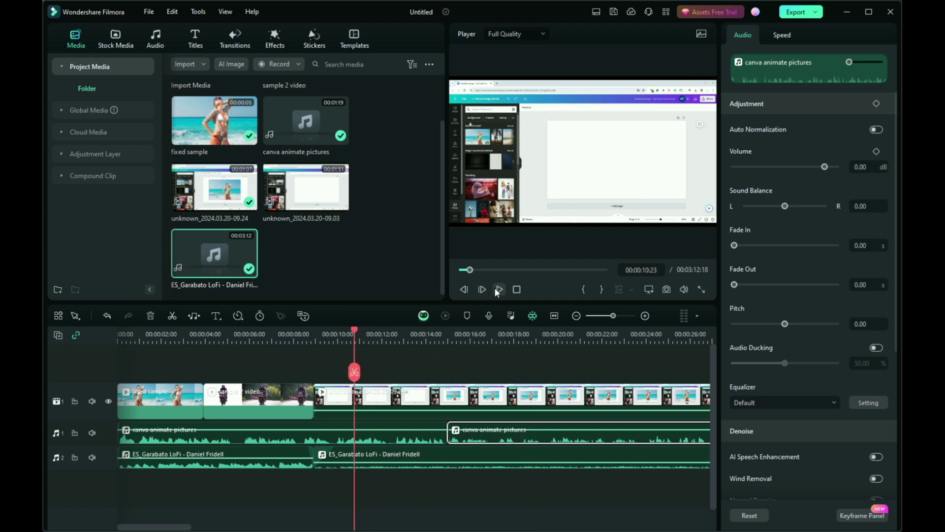
left_click(498, 289)
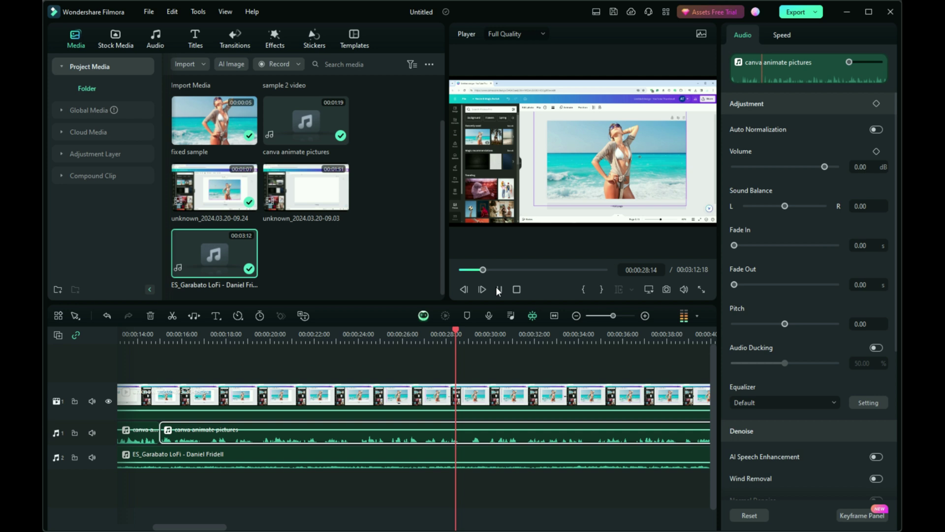
left_click(497, 289)
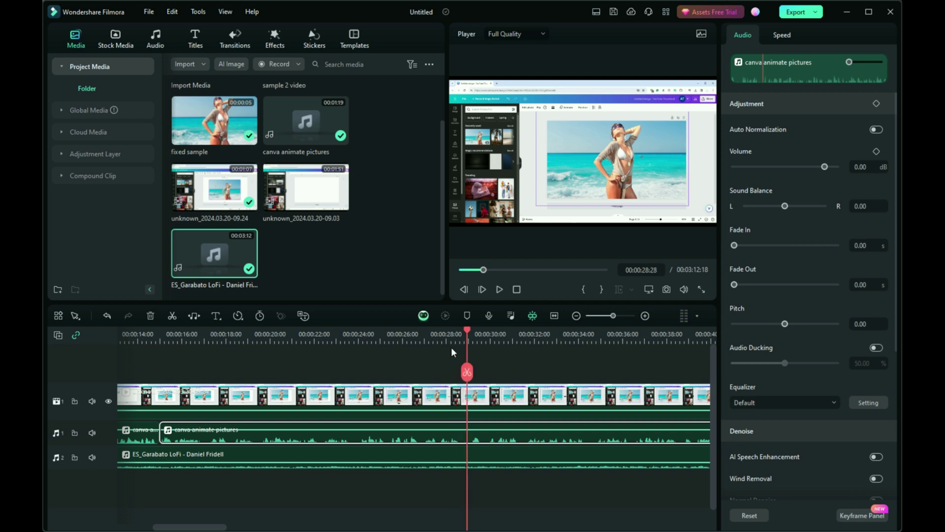
left_click_drag(467, 331, 426, 333)
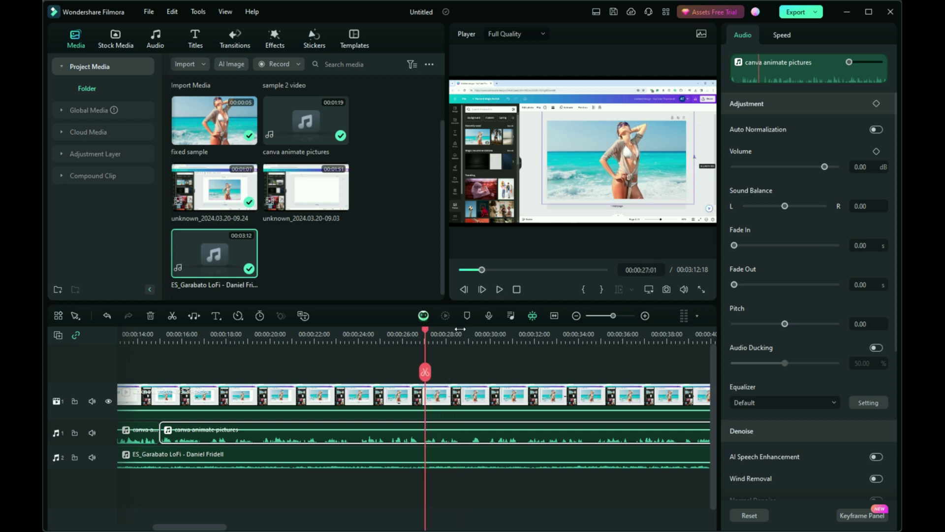
scroll(460, 336, "up", 3)
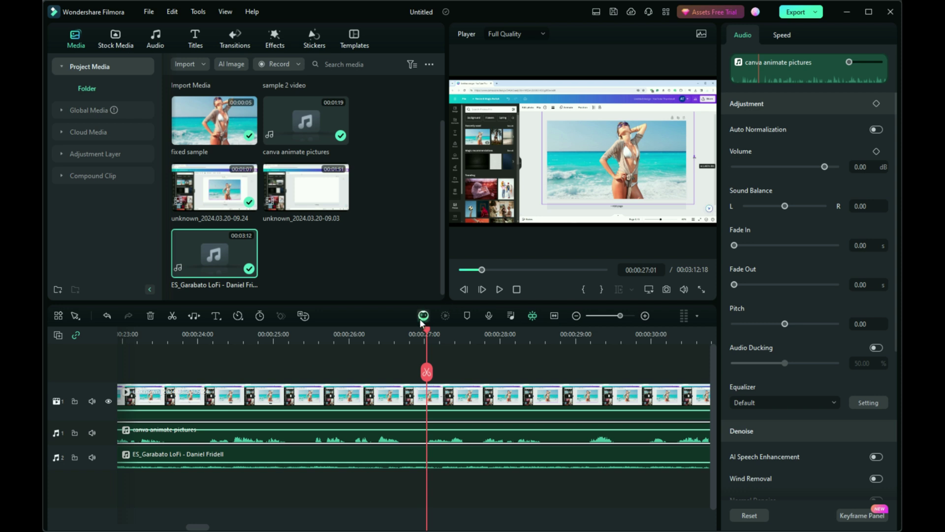
left_click(356, 334)
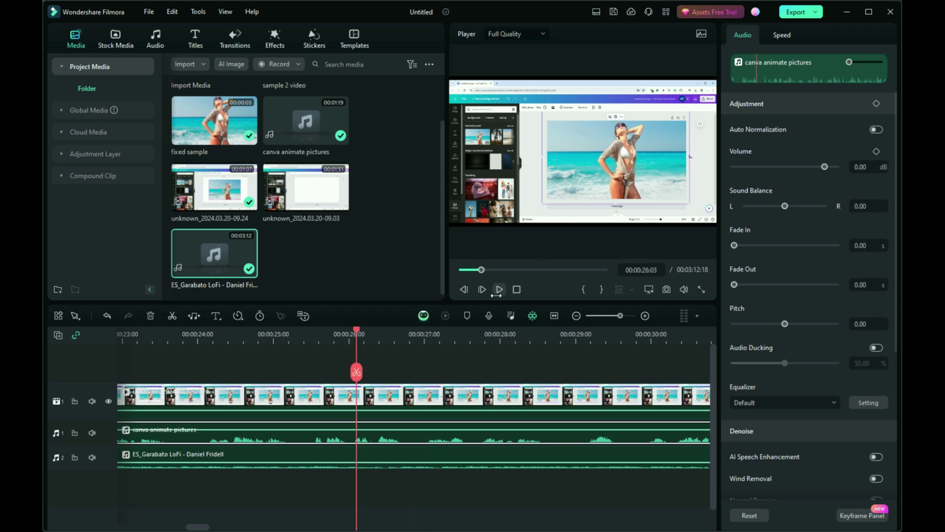
key("space")
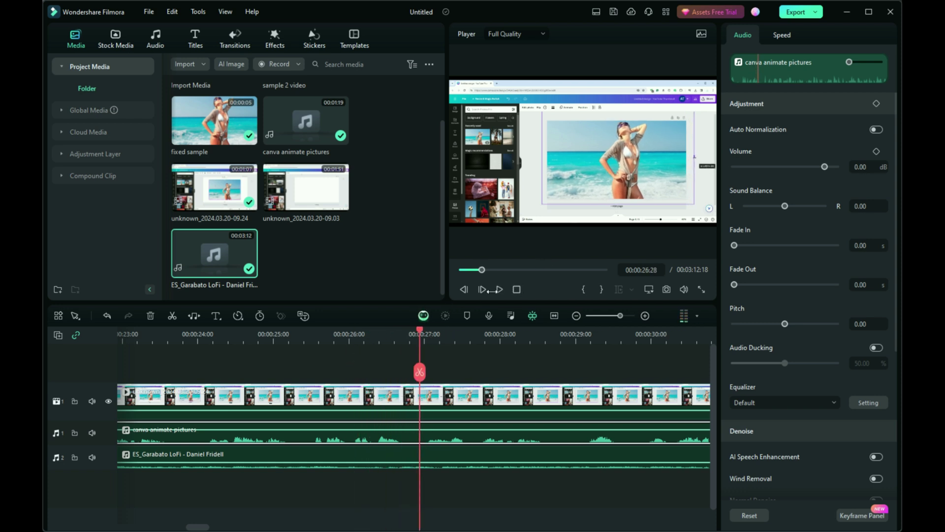
- Split the voiceover at about 25 s and nudge the split-off part about a second later
left_click_drag(245, 406, 221, 406)
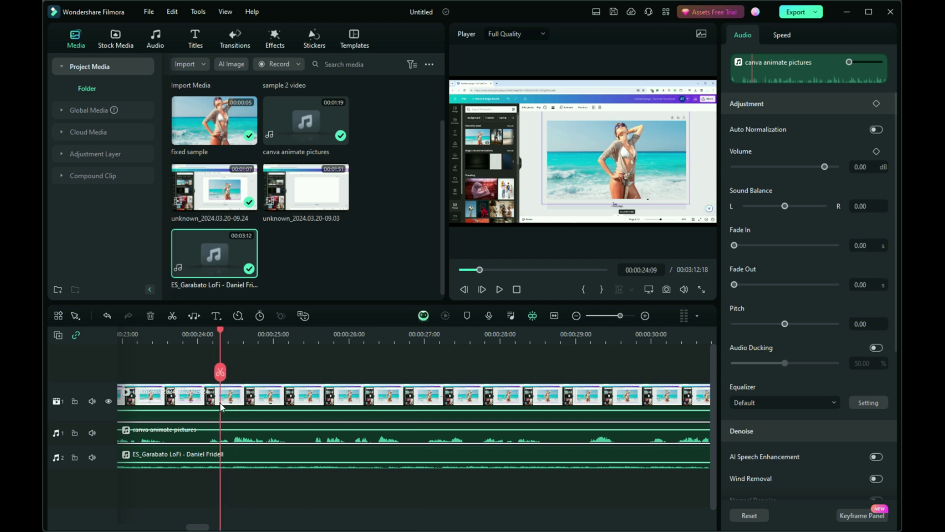
left_click(500, 289)
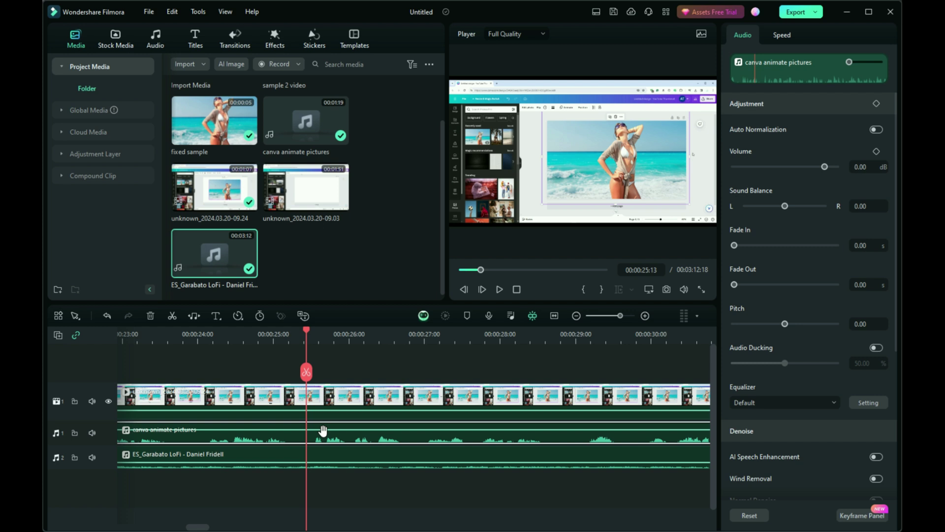
left_click(307, 372)
left_click(321, 395)
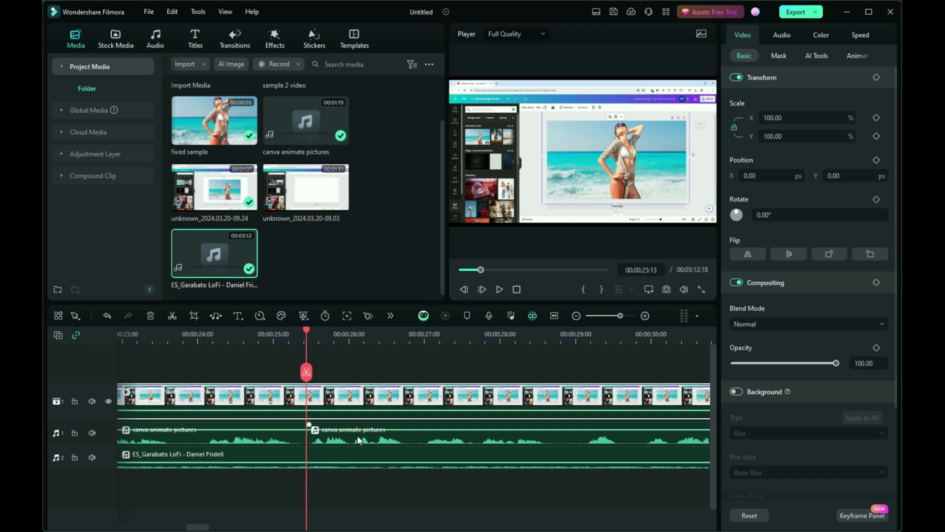
left_click_drag(358, 440, 434, 430)
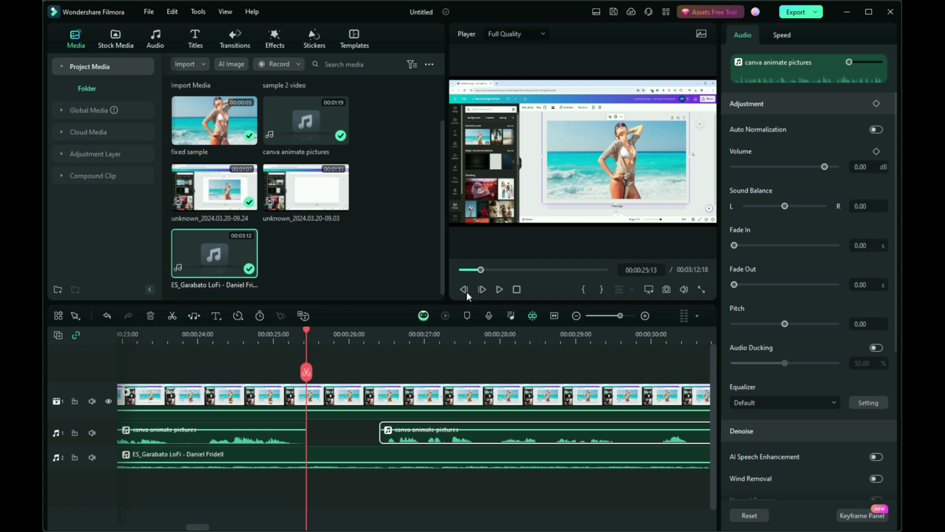
- Play back to check the new voiceover timing, then select the video clip starting at 41 s
left_click(499, 289)
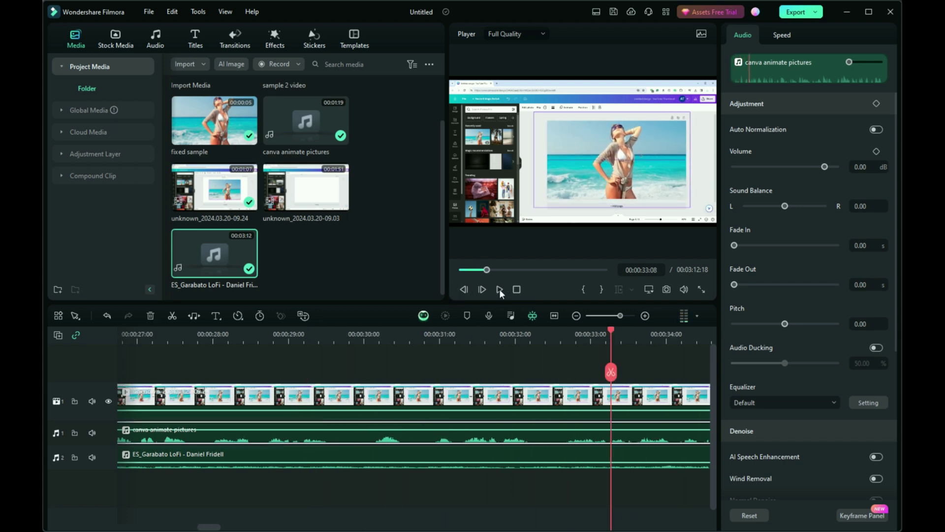
left_click(617, 356)
left_click(381, 435)
scroll(378, 435, "down", 3)
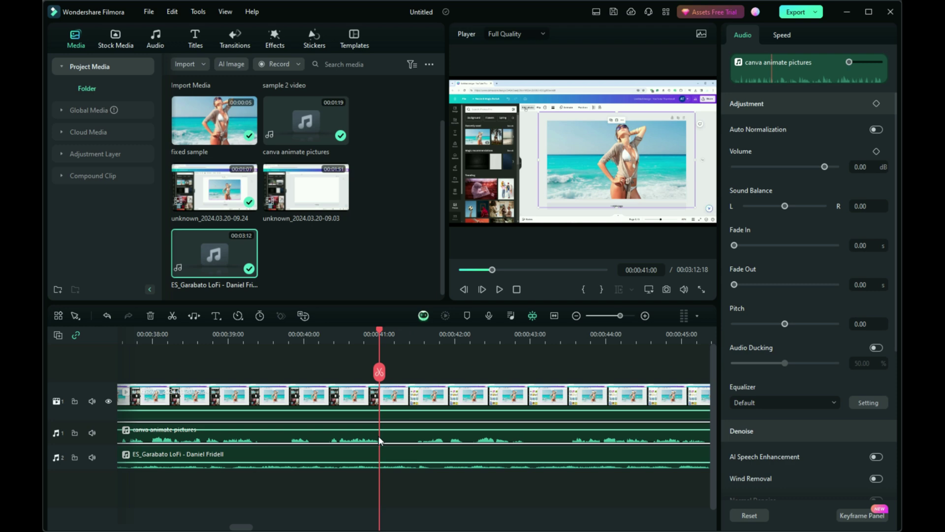
left_click(383, 396)
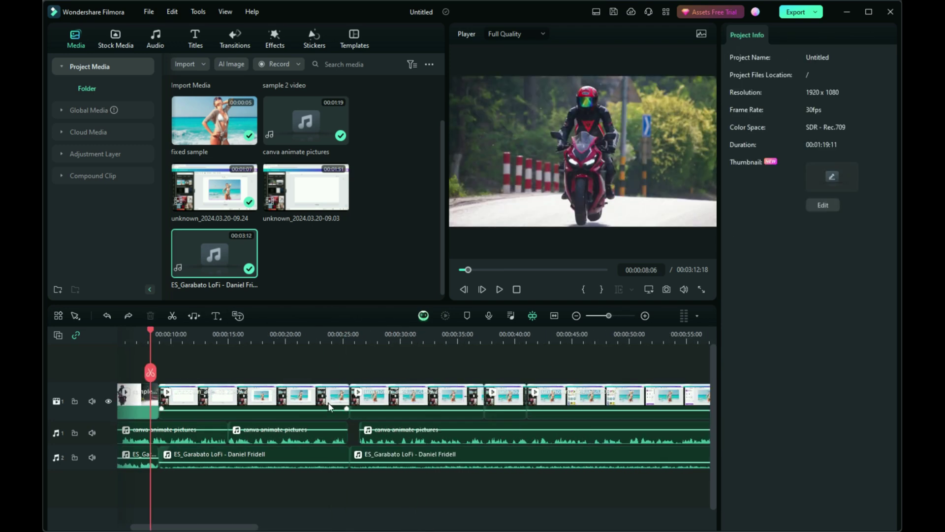
- Lift the extra tutorial clip to an upper track, ripple-delete the leftover gap, then delete the clip
left_click(394, 401)
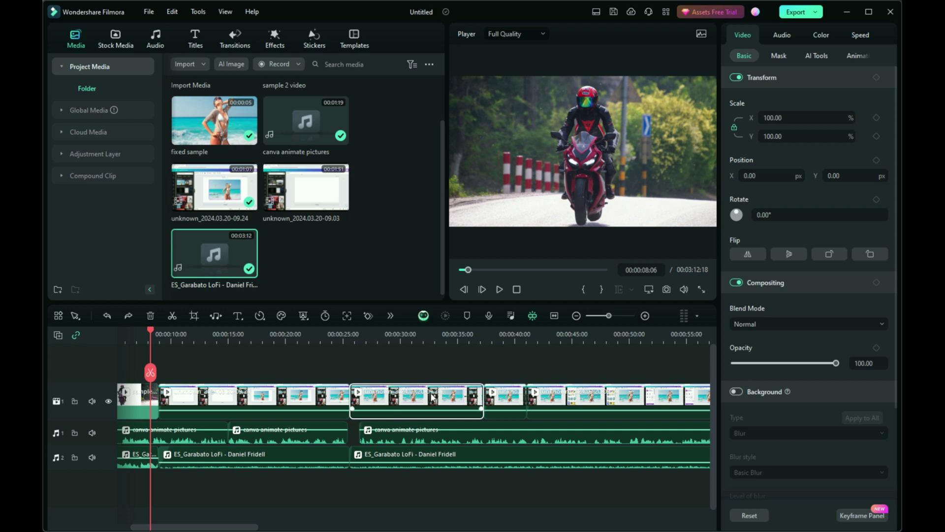
left_click_drag(432, 397, 517, 351)
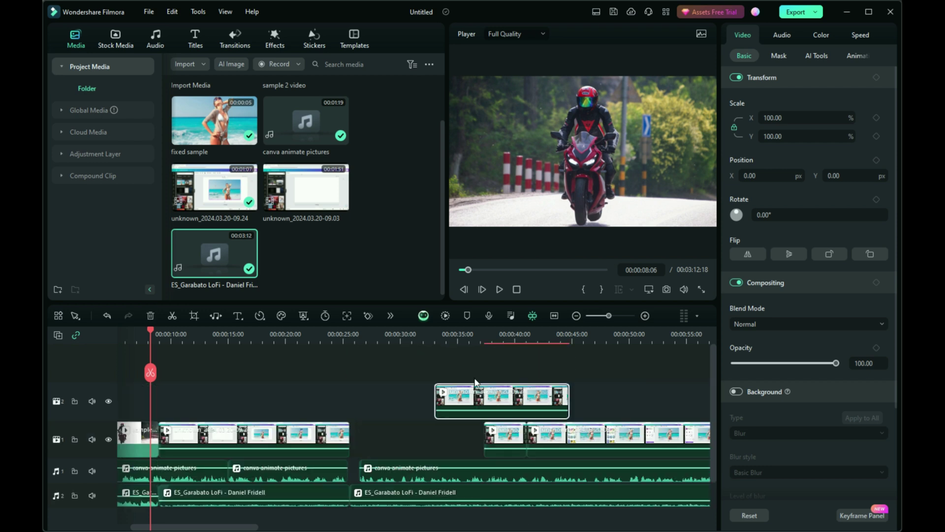
left_click(436, 433)
left_click(475, 425)
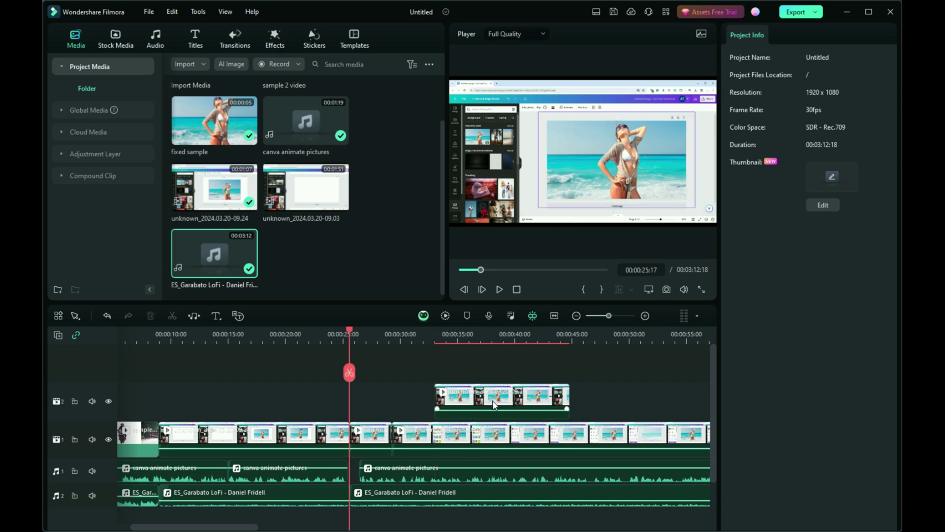
right_click(499, 396)
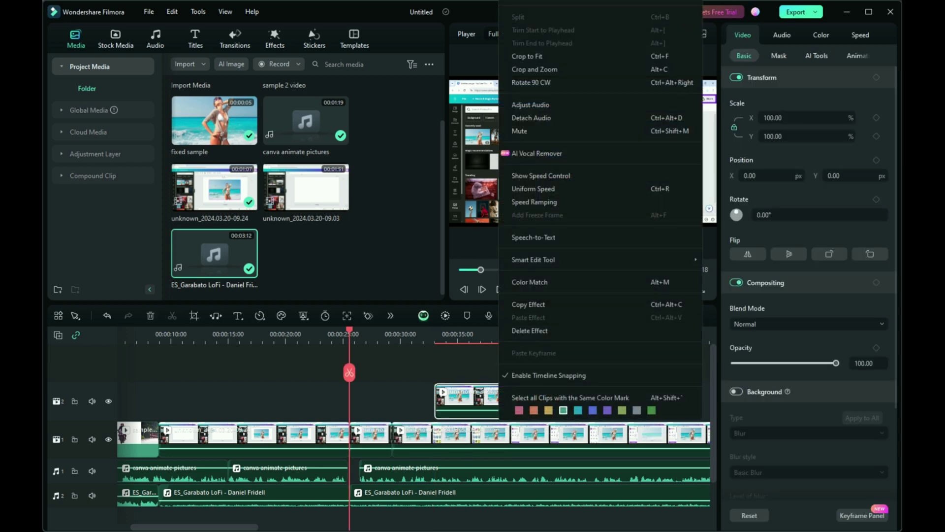
key("Delete")
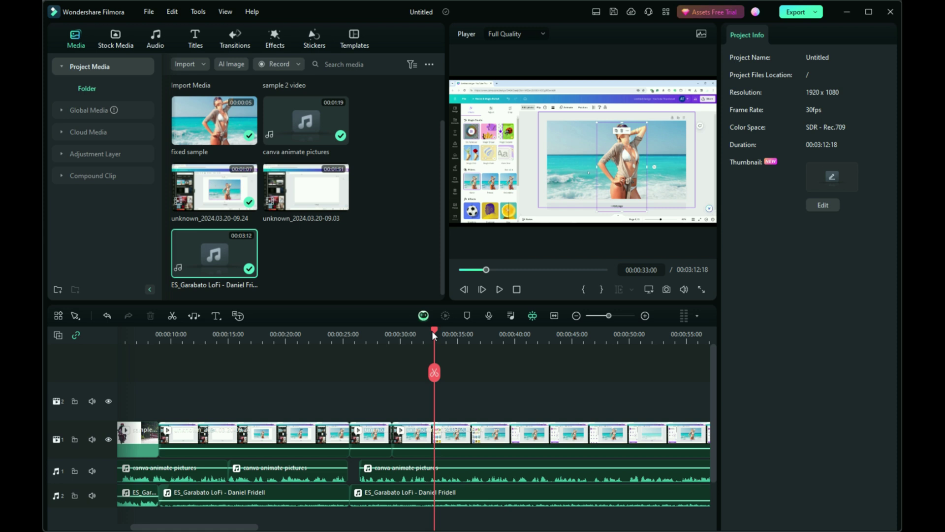
left_click(203, 335)
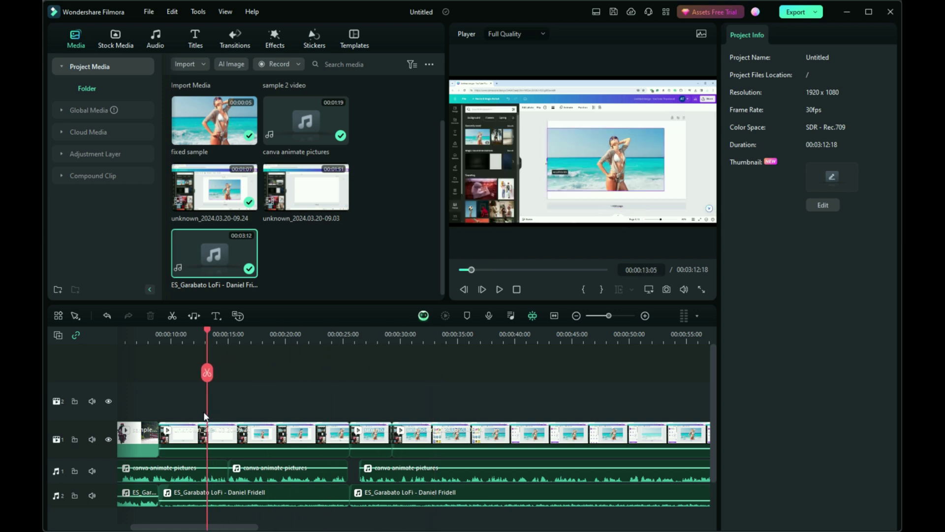
left_click(499, 290)
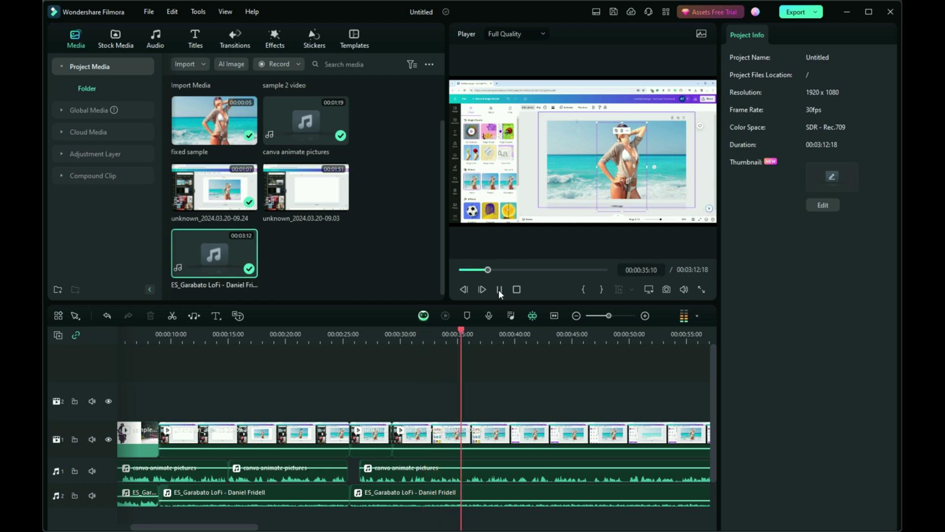
left_click_drag(236, 530, 250, 529)
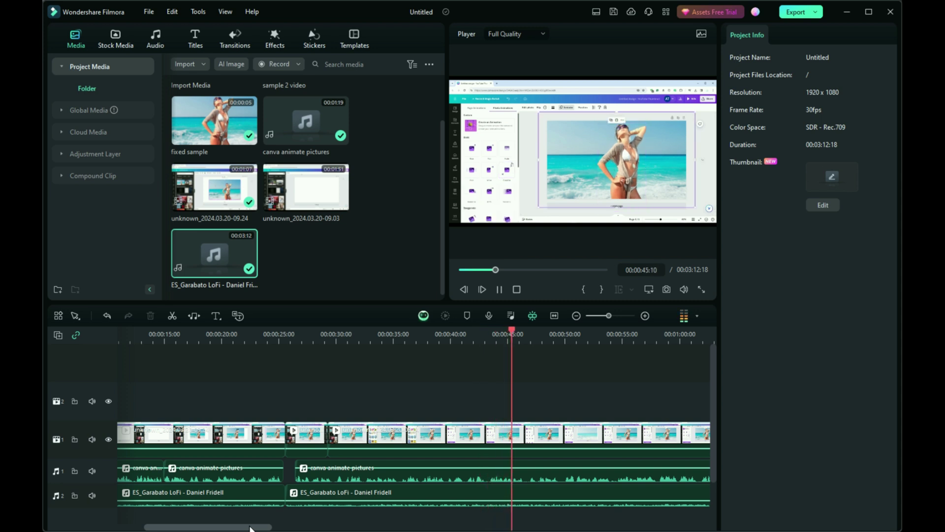
left_click_drag(251, 529, 251, 529)
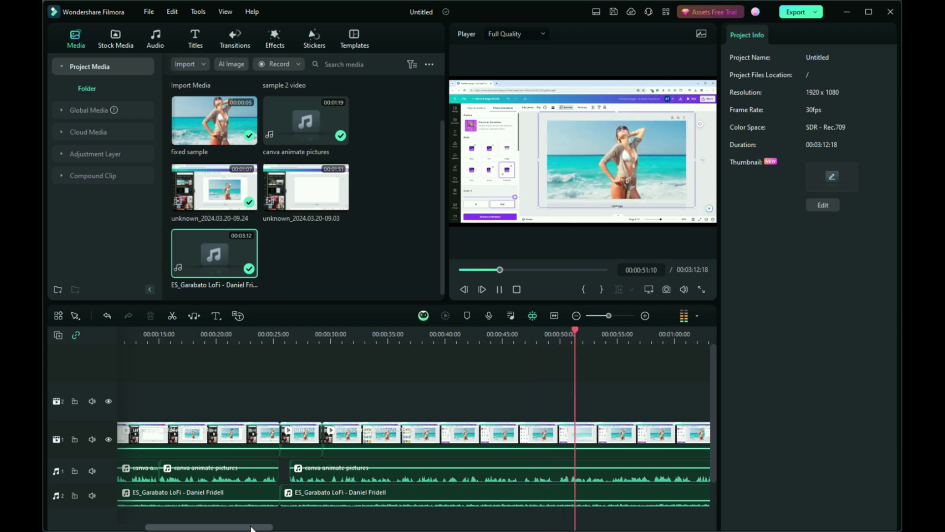
left_click_drag(251, 529, 300, 528)
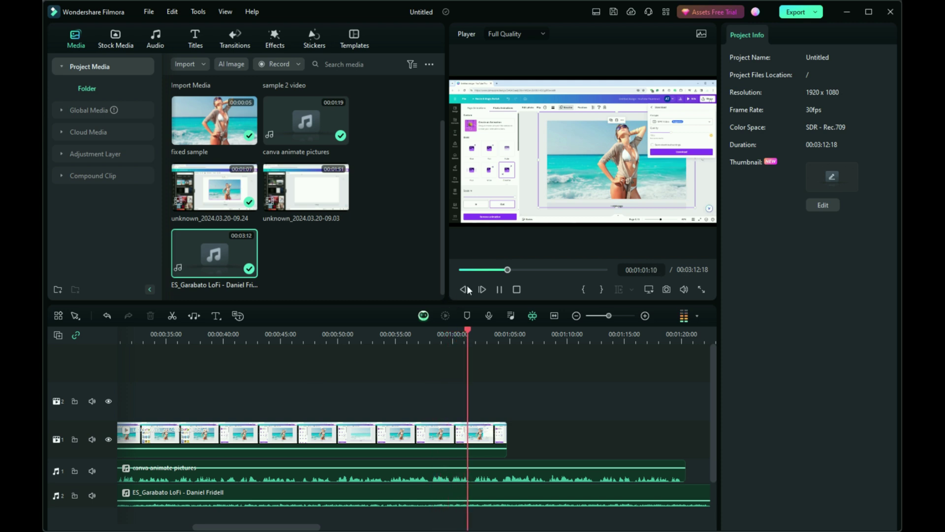
- Append fixed sample, sample 2 video and another fixed sample clip after the main footage
left_click(500, 290)
left_click_drag(214, 120, 524, 432)
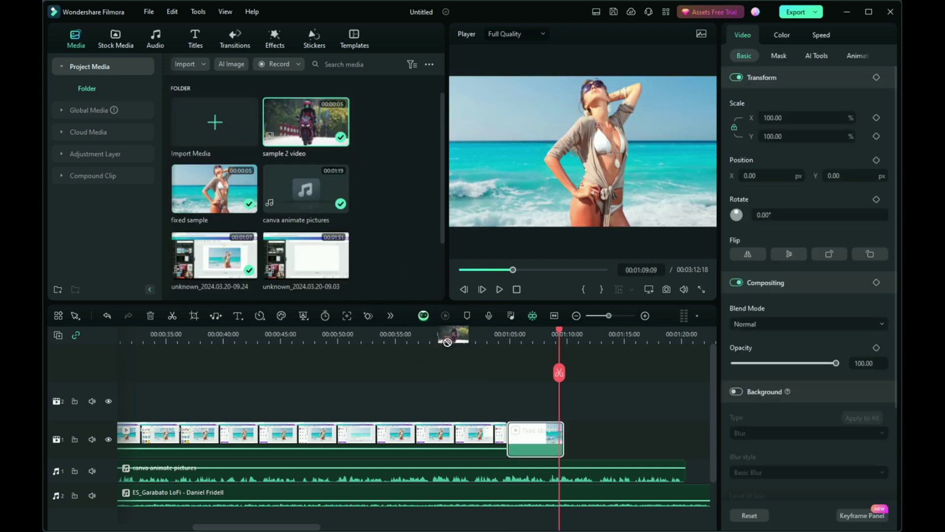
left_click_drag(447, 342, 566, 440)
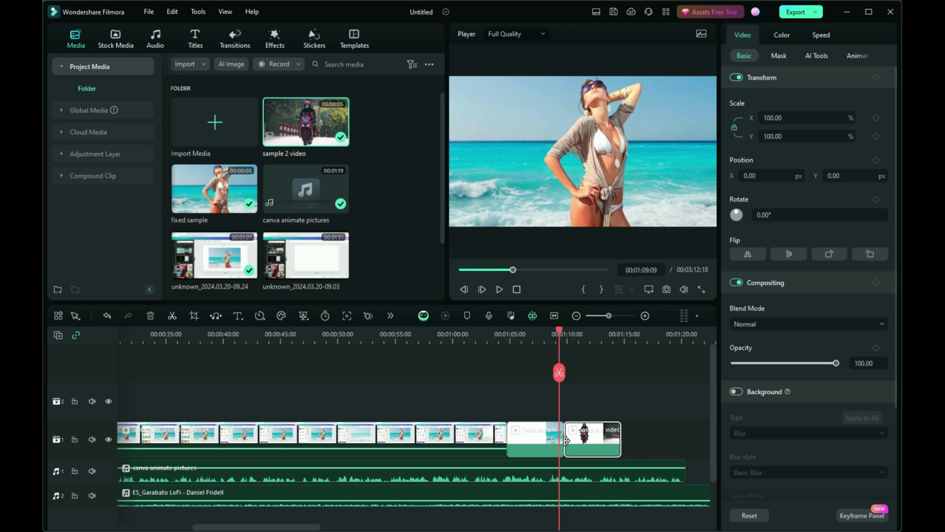
left_click_drag(214, 189, 664, 435)
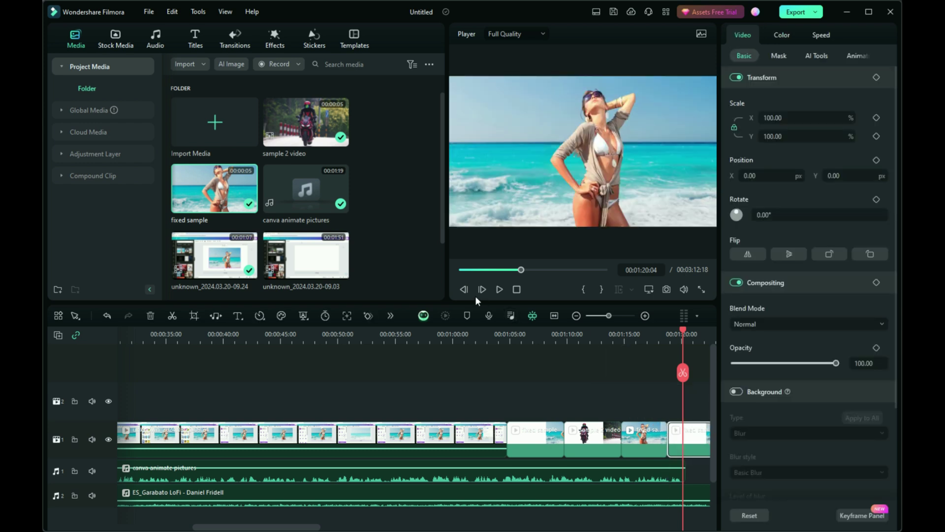
- Split the last outro clip at 1:20:14 and delete the piece after it
left_click(500, 290)
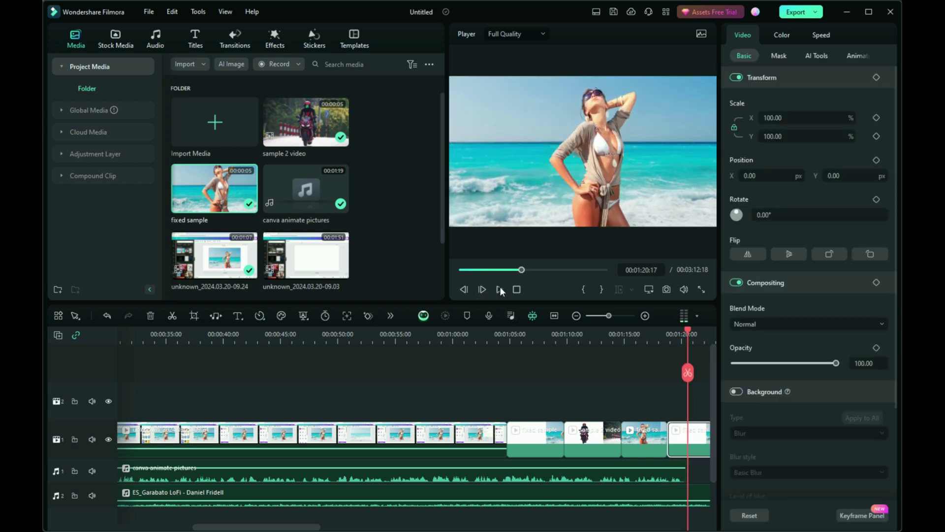
left_click(466, 289)
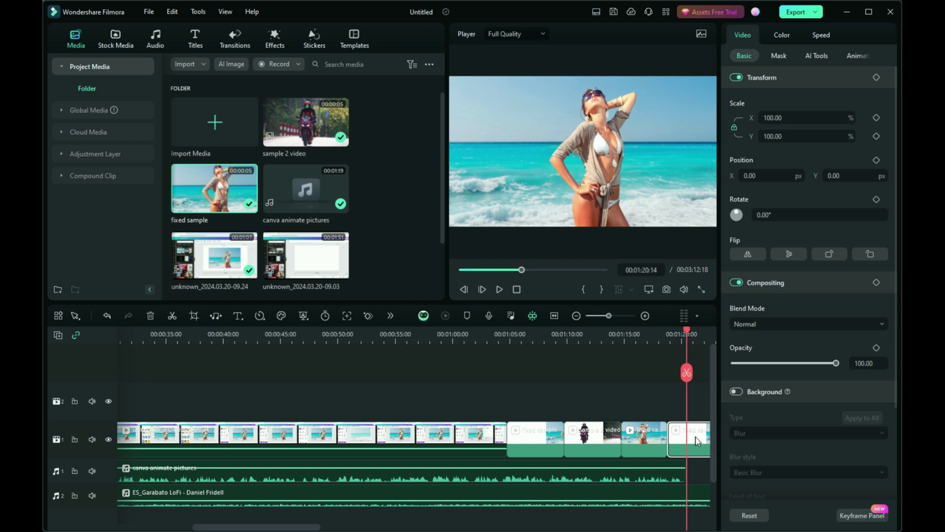
left_click(687, 372)
right_click(704, 443)
left_click(723, 91)
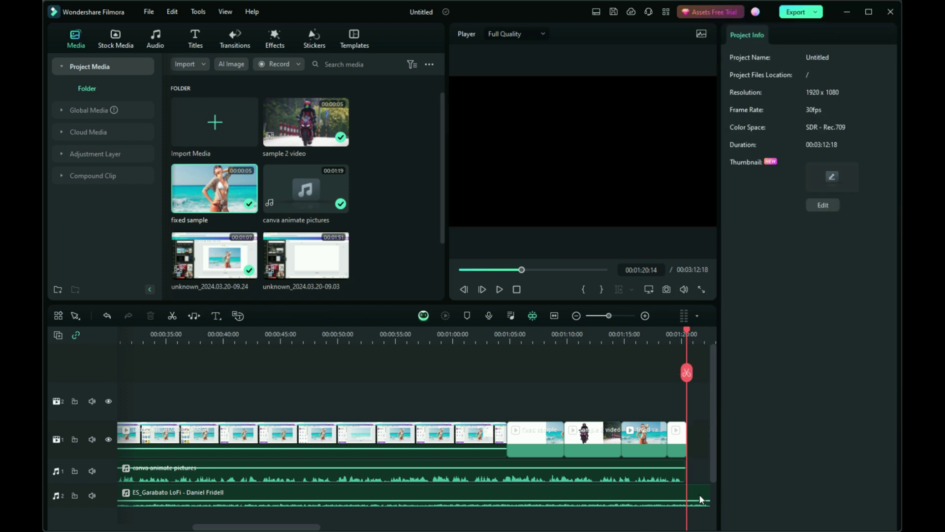
- Split the LoFi music at 1:20:14 and delete the part beyond the video's end
left_click(699, 494)
left_click(687, 373)
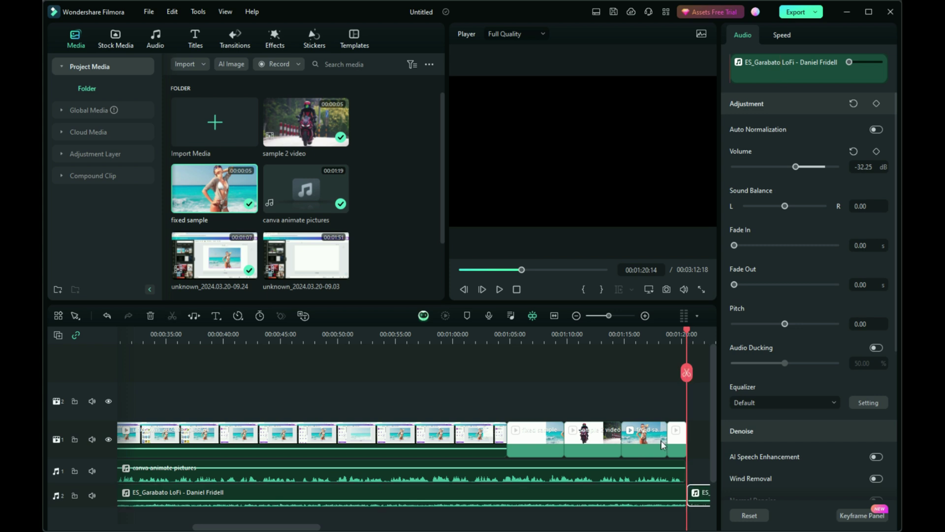
right_click(703, 497)
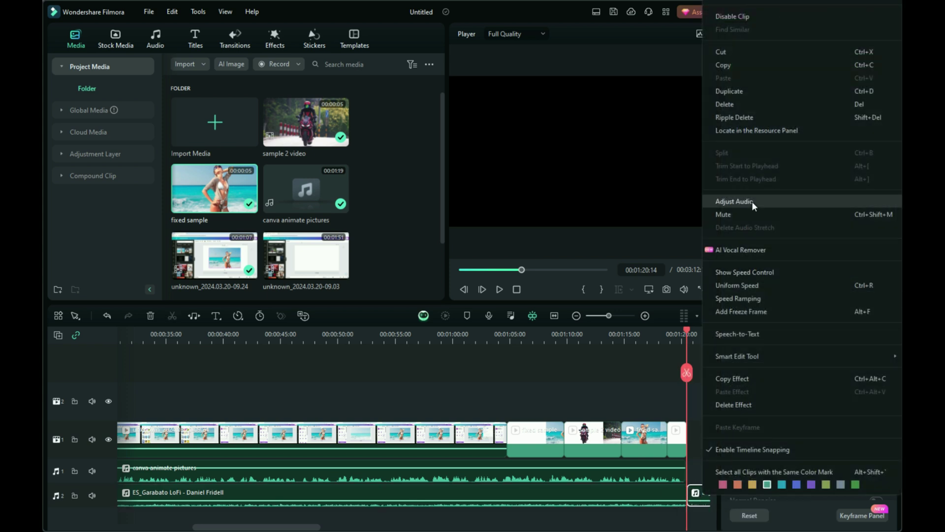
left_click(724, 105)
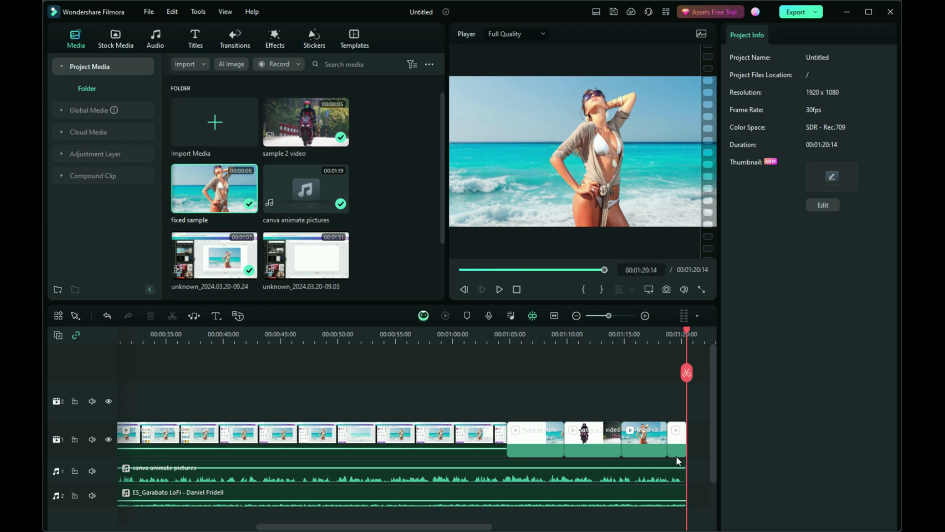
- Give the LoFi music a 0.59-second fade-out, then return the playhead to about 54 s
left_click(646, 498)
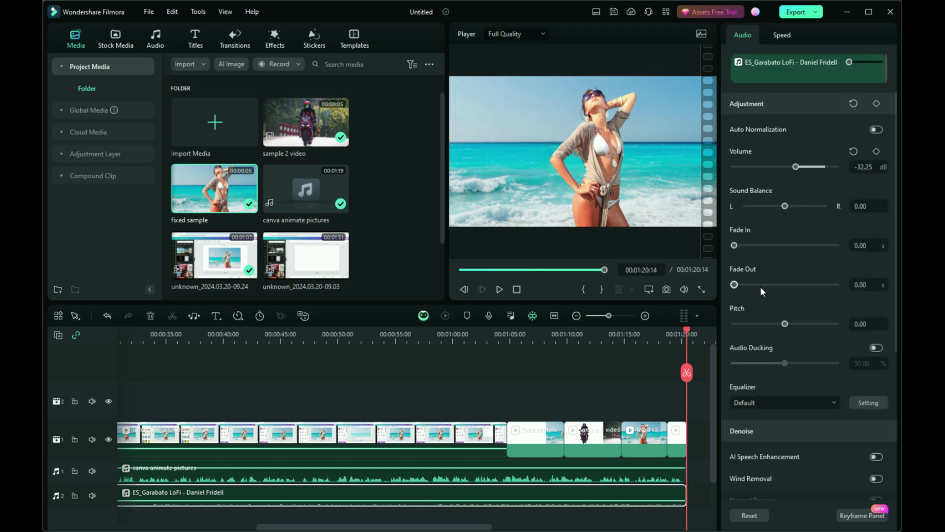
left_click_drag(737, 287, 735, 288)
left_click_drag(685, 332, 396, 433)
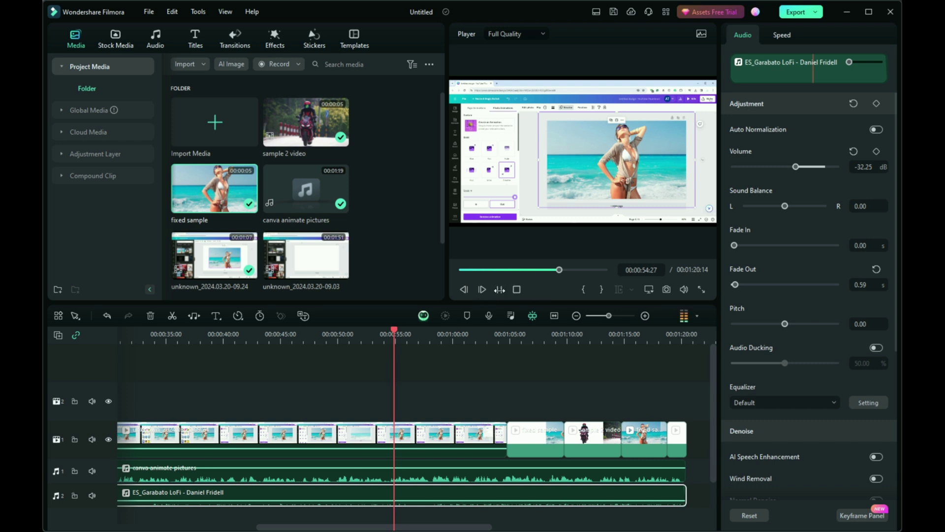